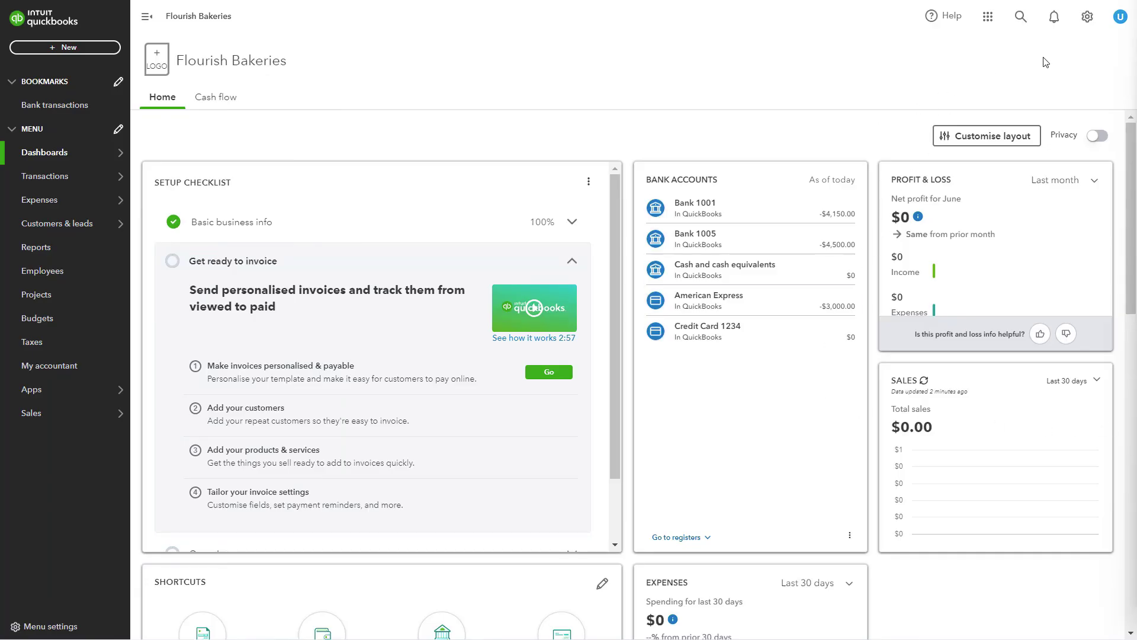
- Open the empty Recurring transactions list from the gear menu's Lists section
left_click(1087, 18)
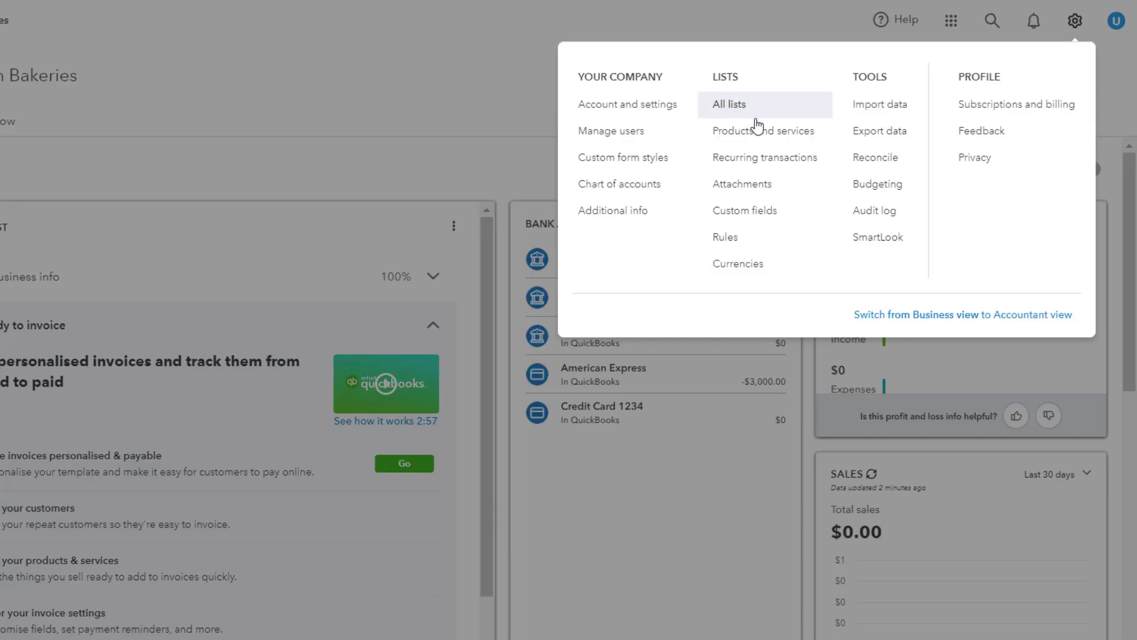
left_click(798, 170)
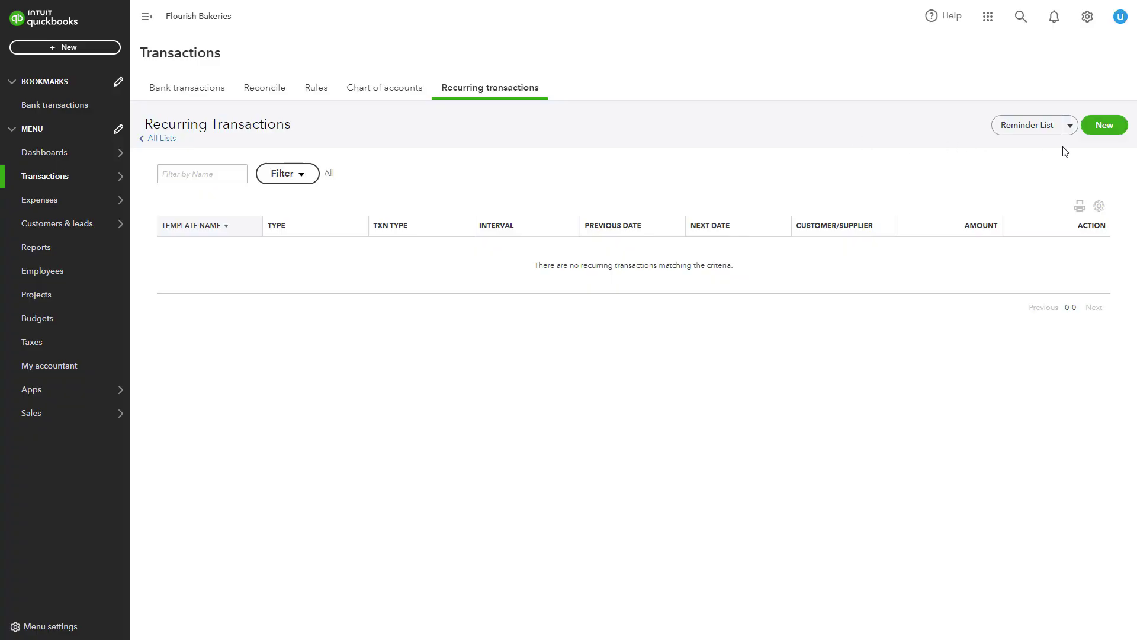
- Start a new recurring template with Expense as the transaction type
left_click(1104, 132)
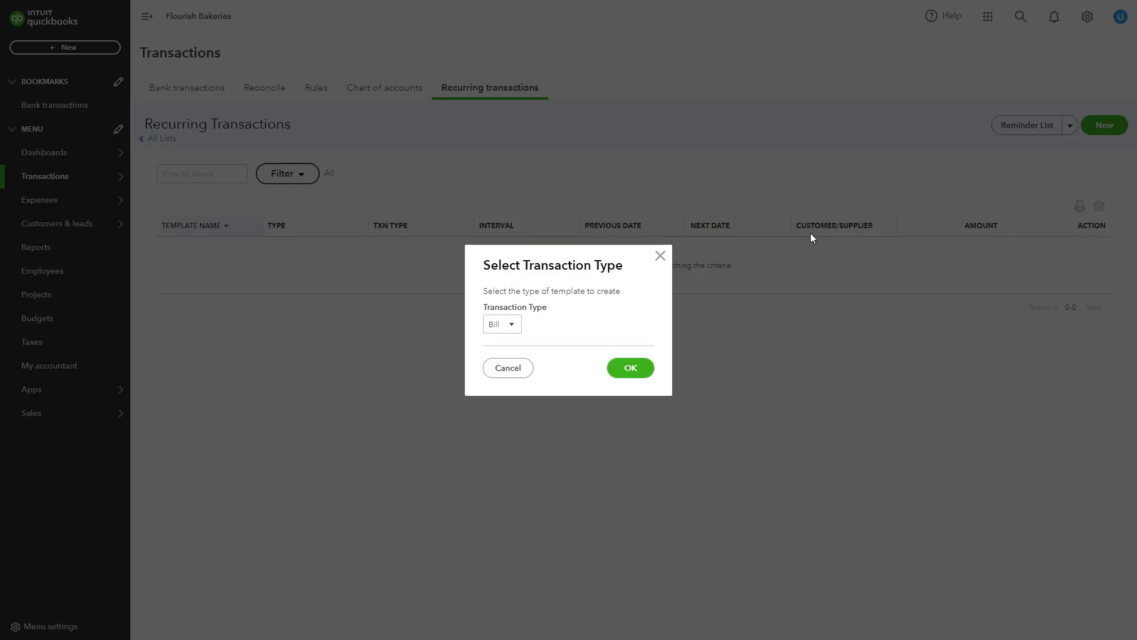
left_click(510, 325)
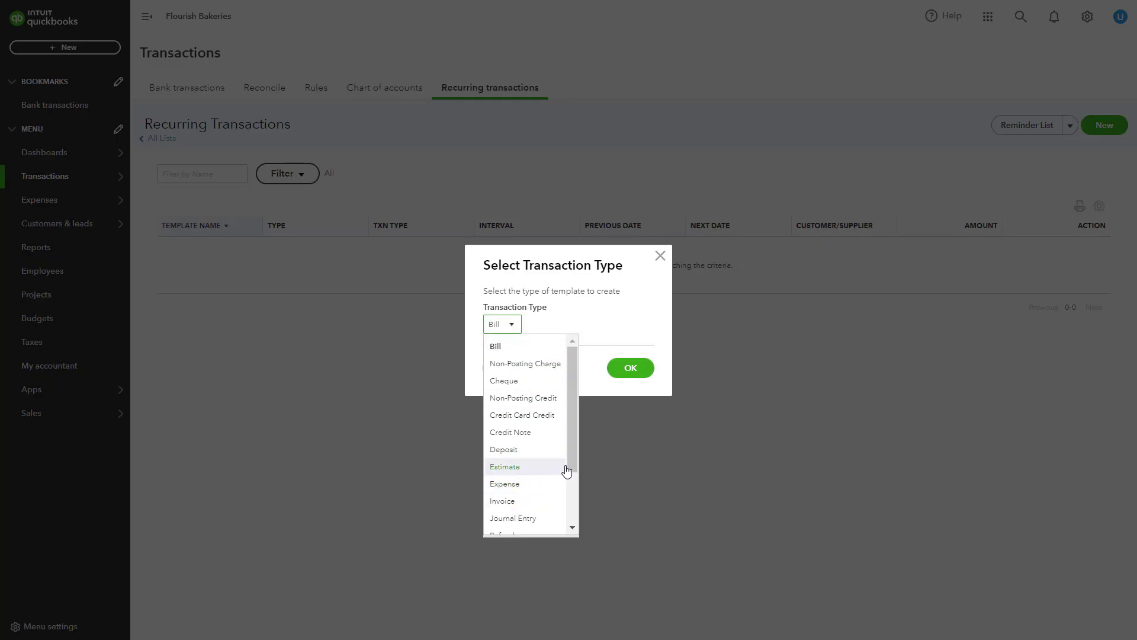
left_click_drag(573, 450, 572, 483)
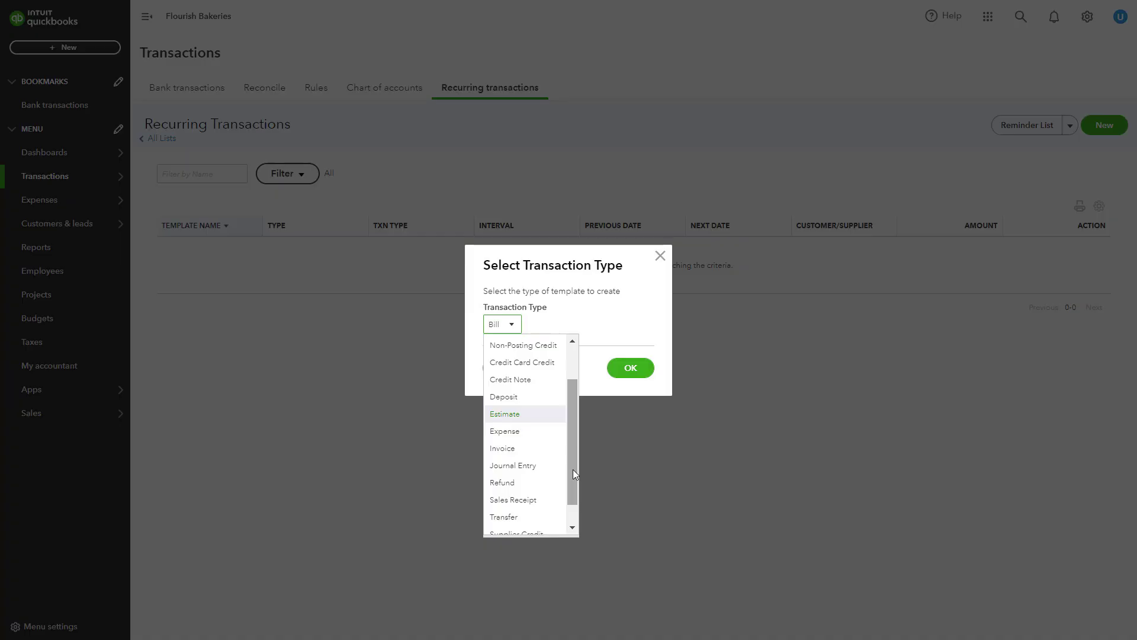
left_click(521, 432)
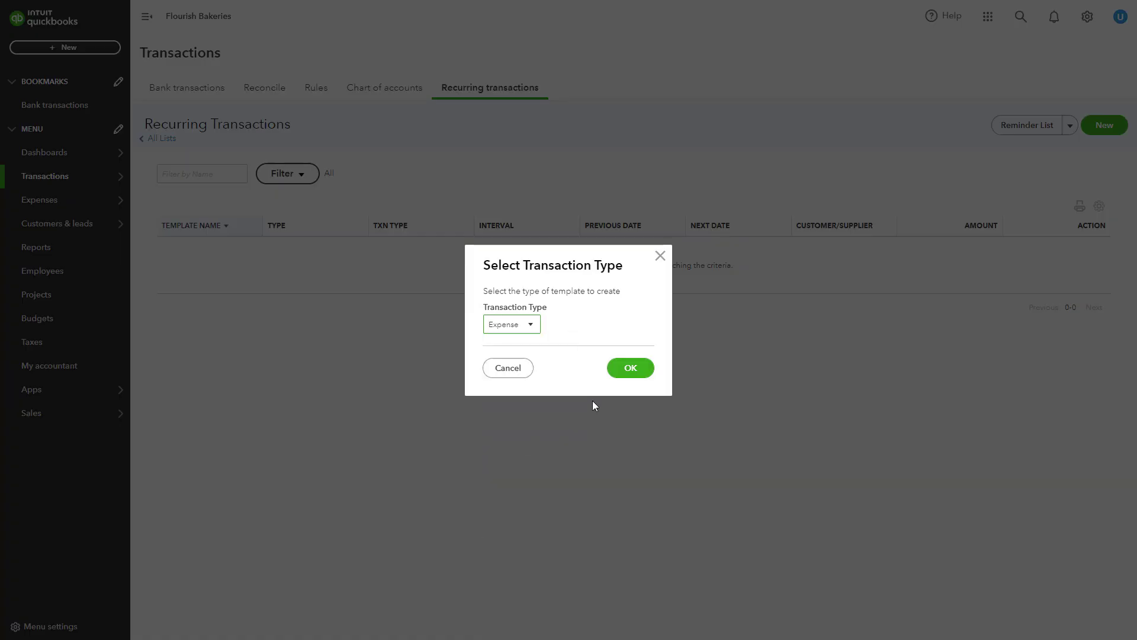
left_click(631, 371)
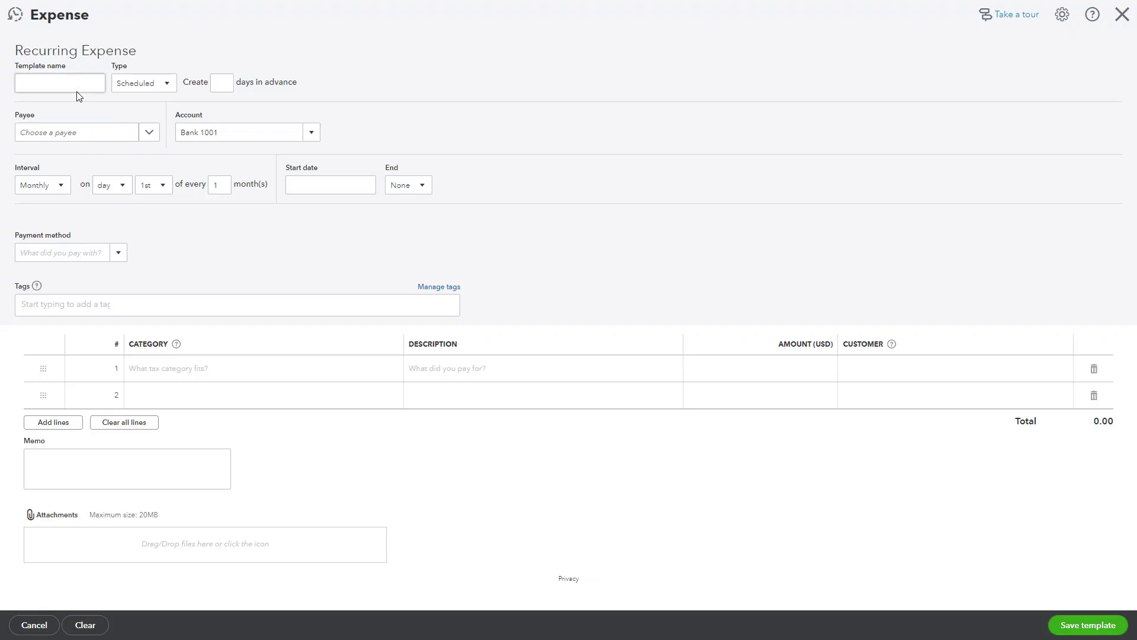
left_click(164, 84)
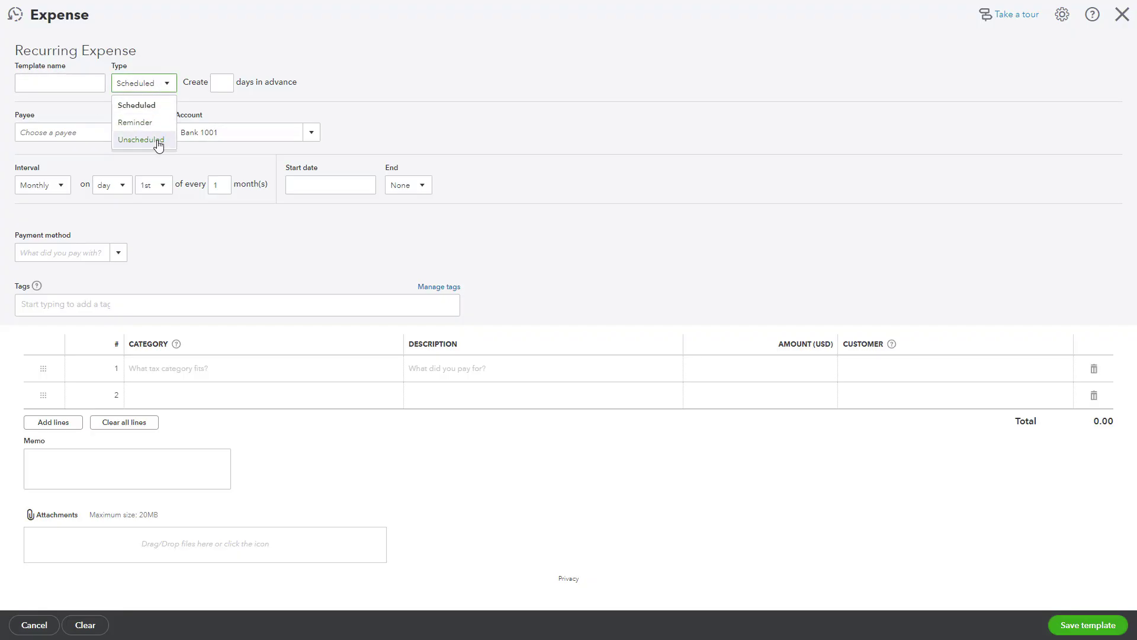
left_click(231, 115)
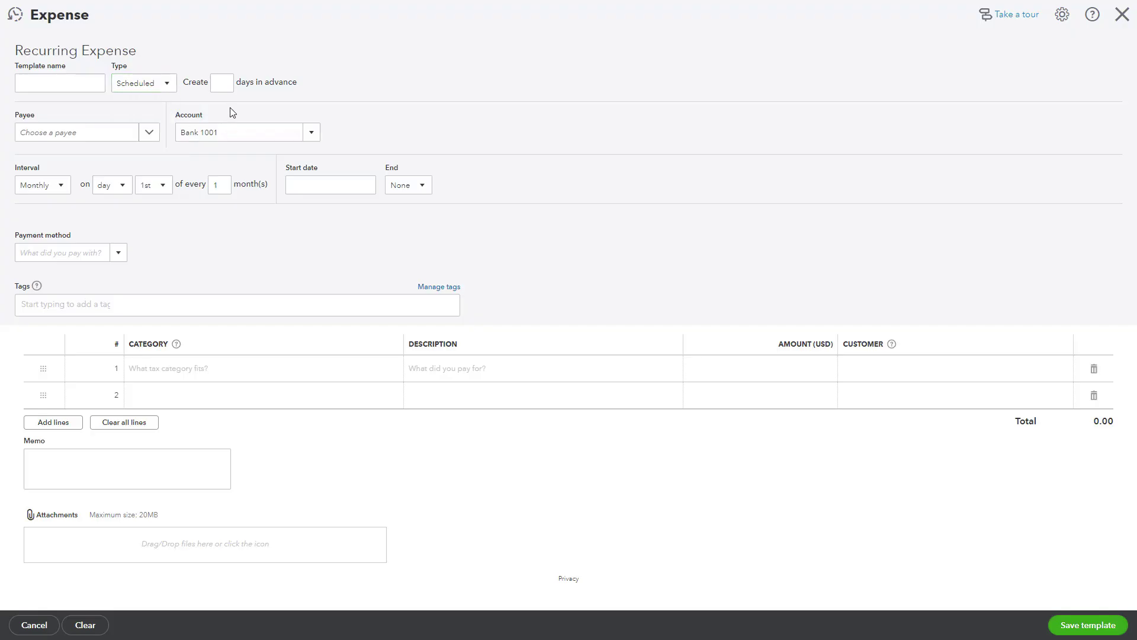
left_click(225, 88)
left_click(148, 133)
left_click(148, 134)
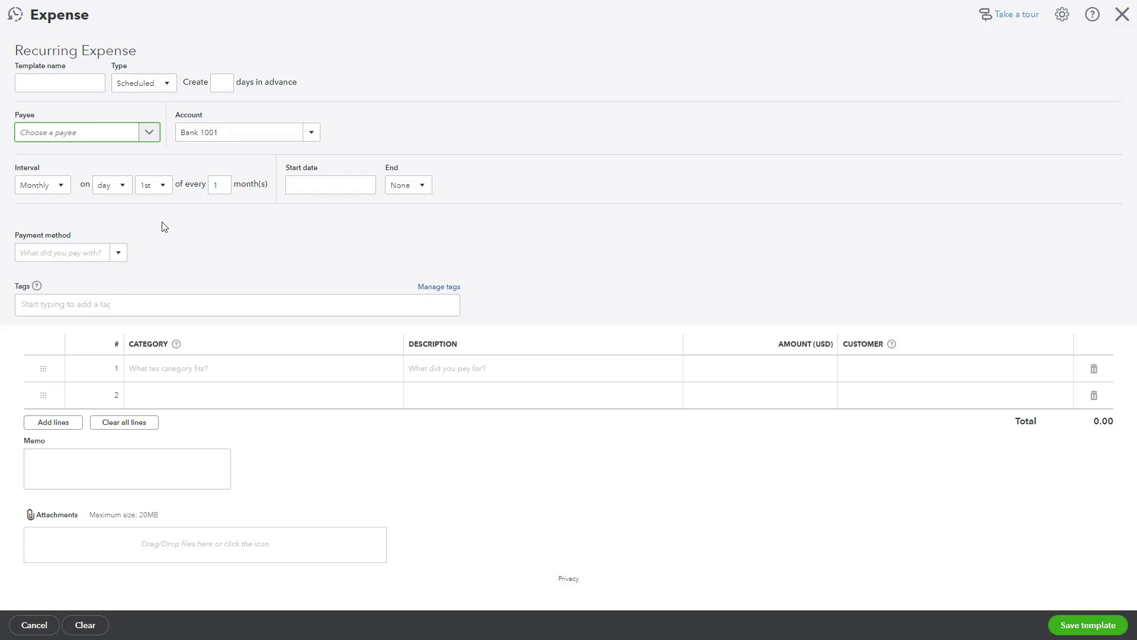
left_click(312, 188)
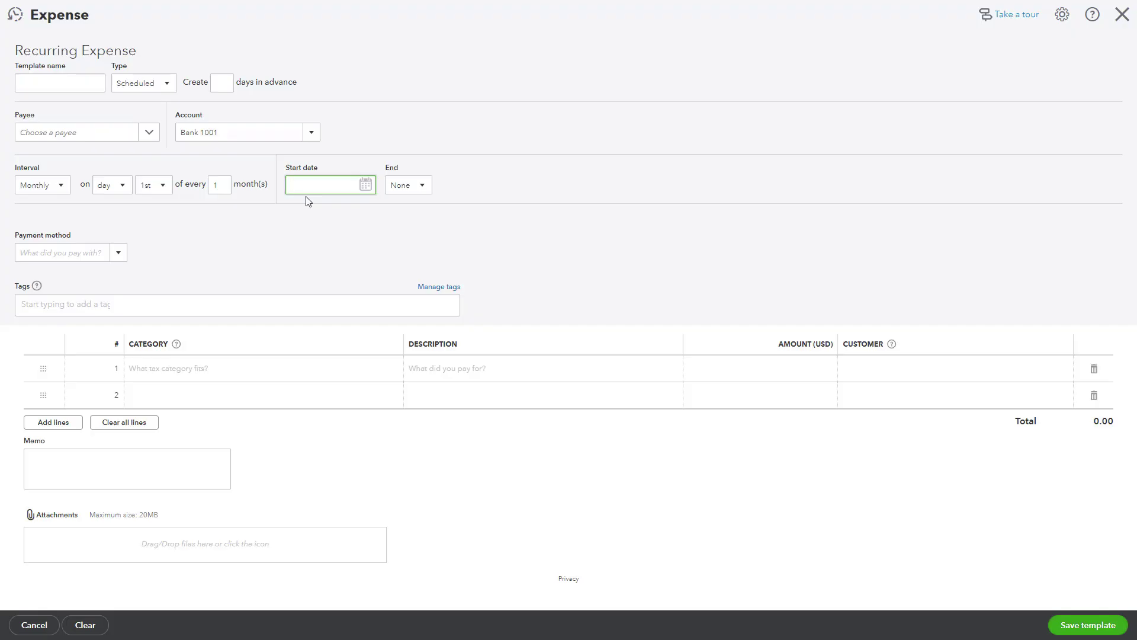
left_click(118, 253)
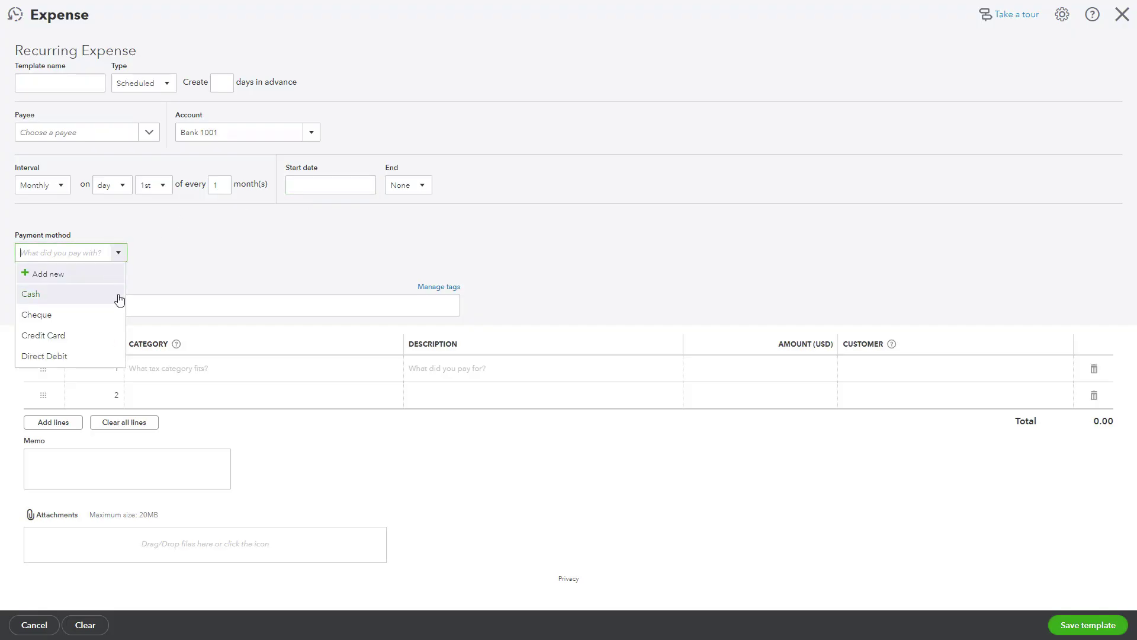
left_click(163, 276)
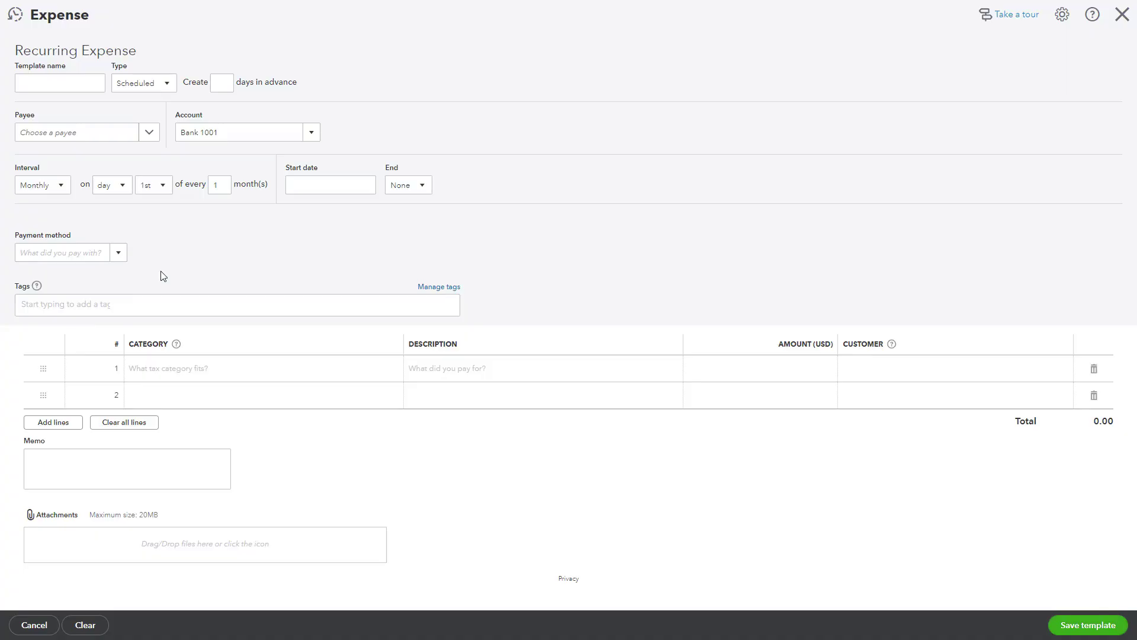
- Add a new supplier as the payee, entering 'Office D' for Office Depot
left_click(149, 132)
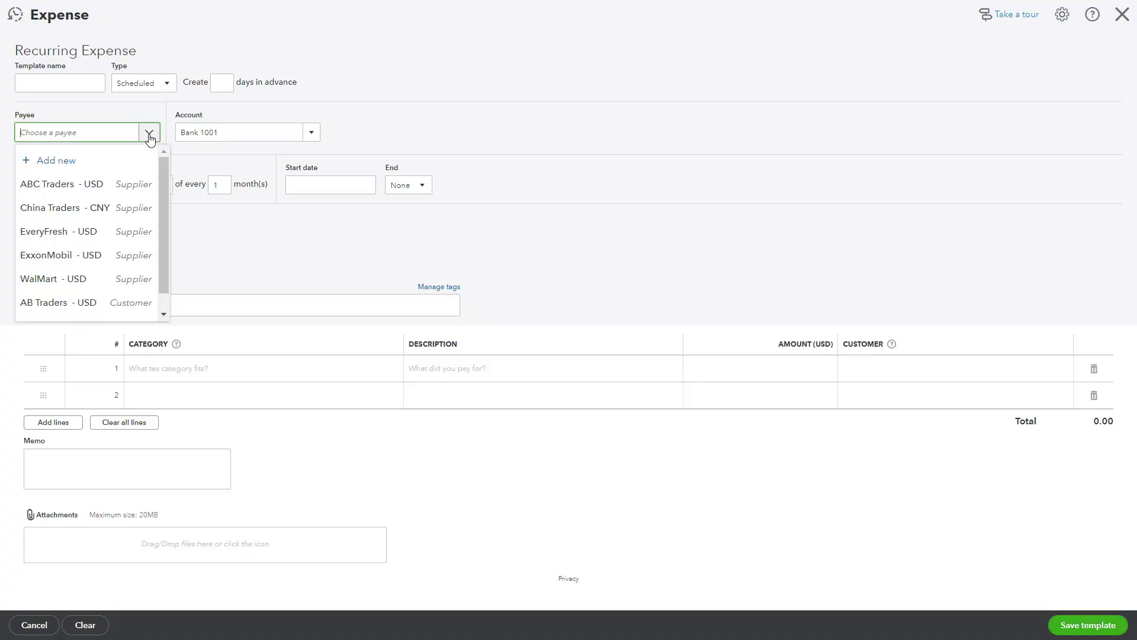
left_click(68, 168)
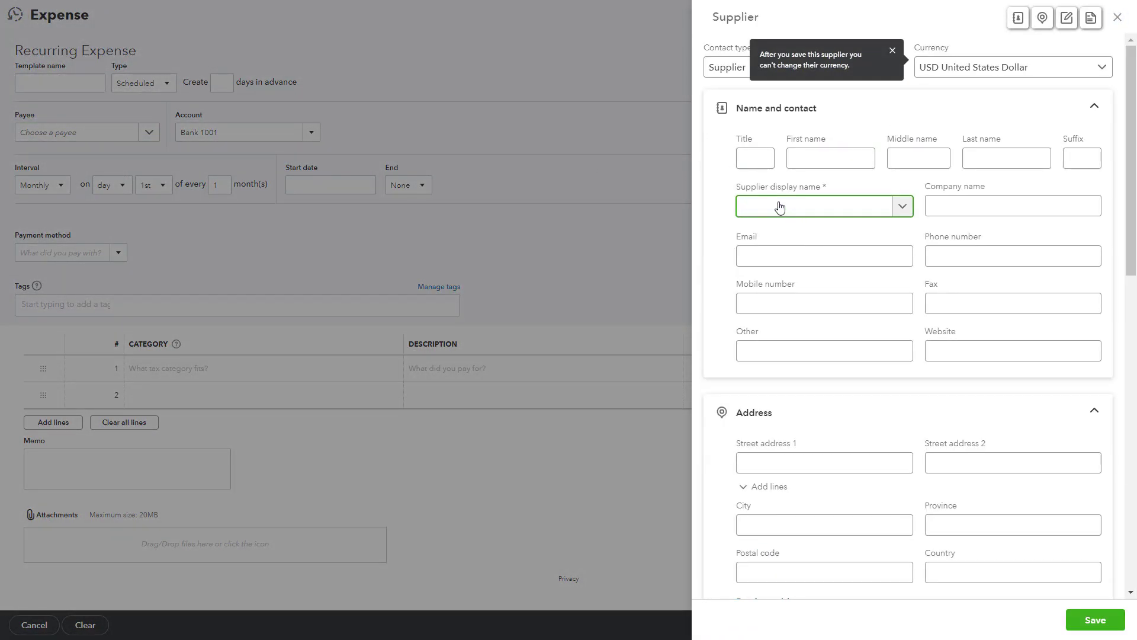
type("Office Depot")
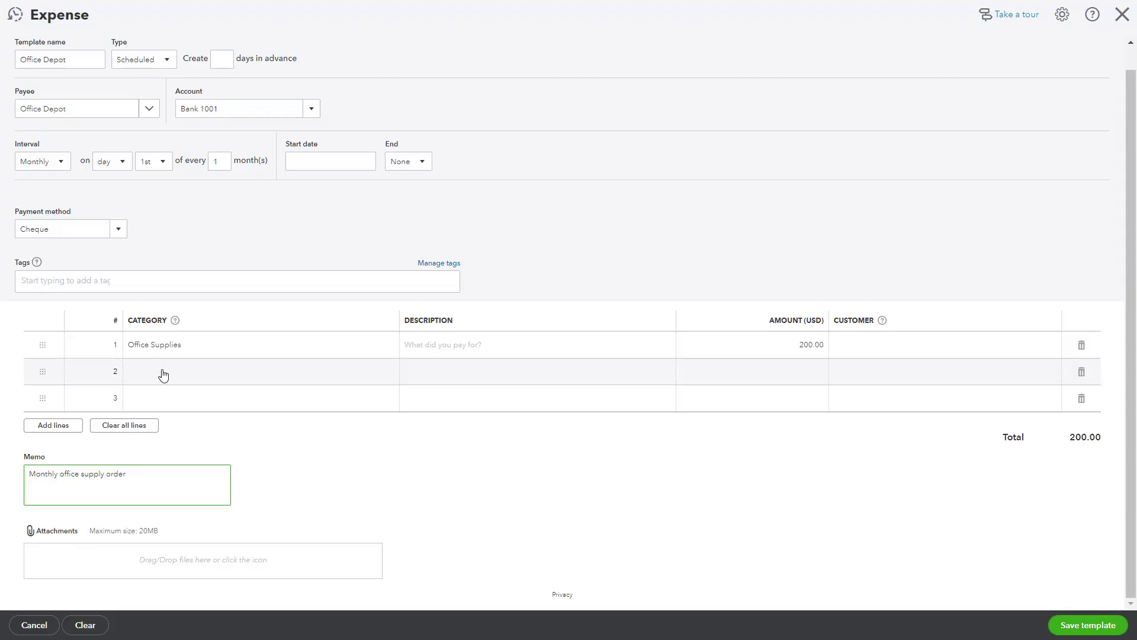
- Split into Office Supplies 150.00 and Printing Services 50.00, save, and start another template
left_click(159, 374)
left_click(671, 493)
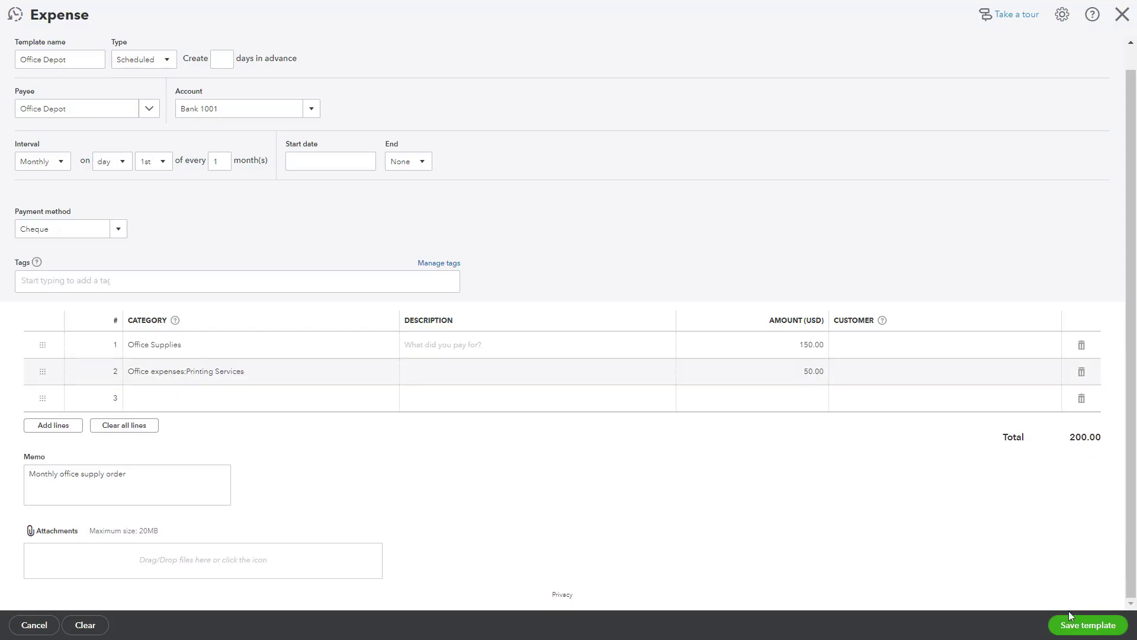
left_click(1074, 629)
left_click(1104, 125)
left_click(532, 326)
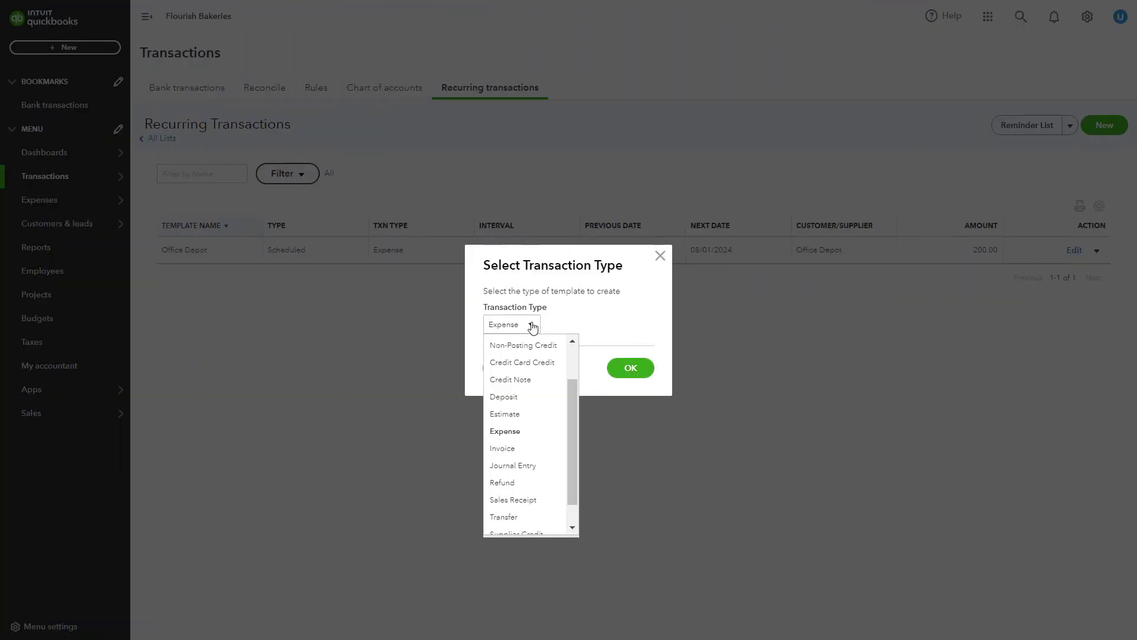
- Create an Invoice-type recurring template, keeping its type as Scheduled
left_click(523, 450)
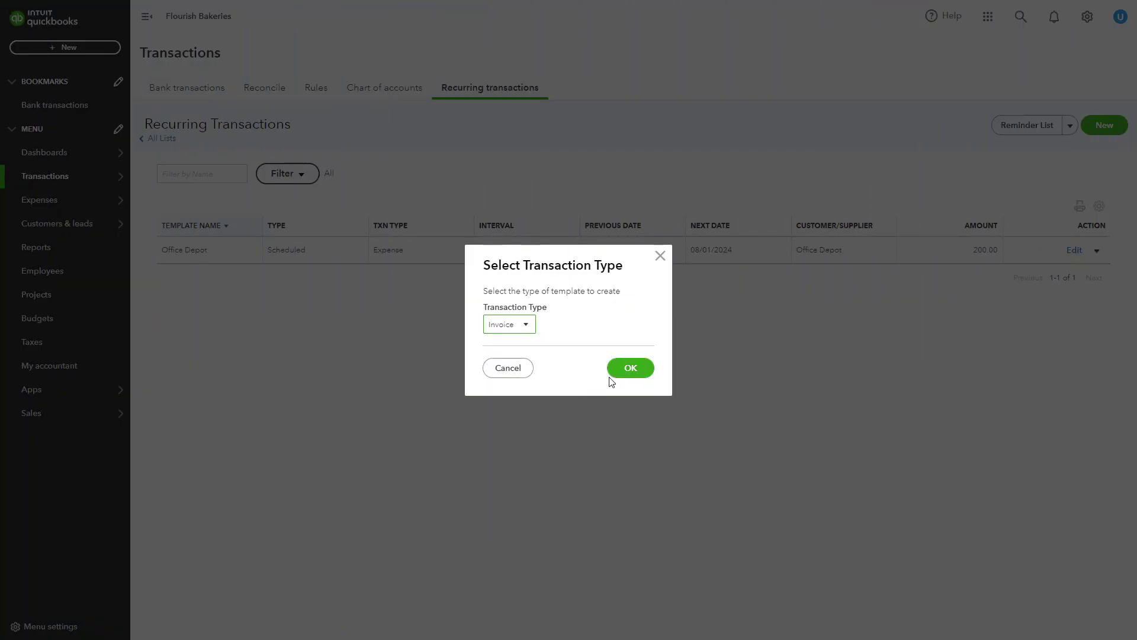
left_click(626, 373)
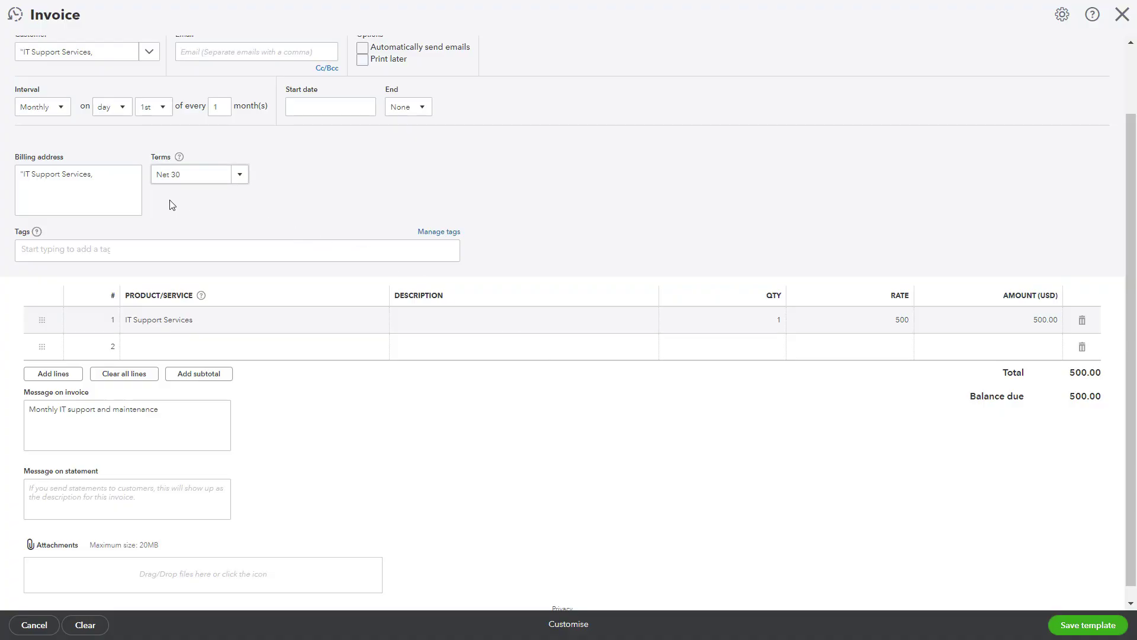
left_click(96, 186)
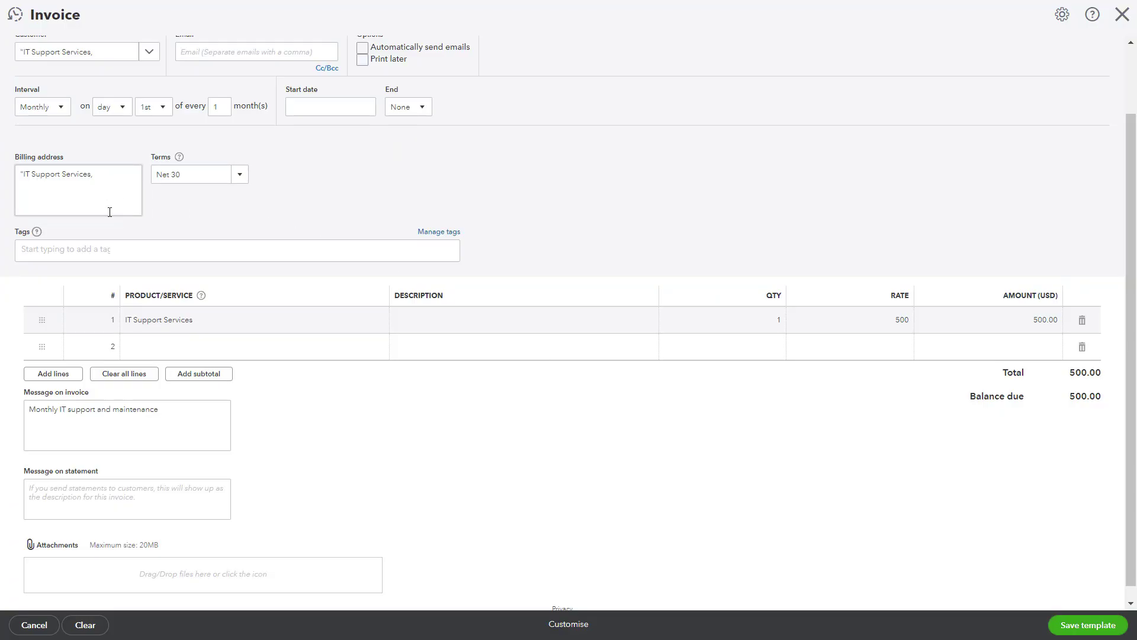
scroll(109, 212, "up", 2)
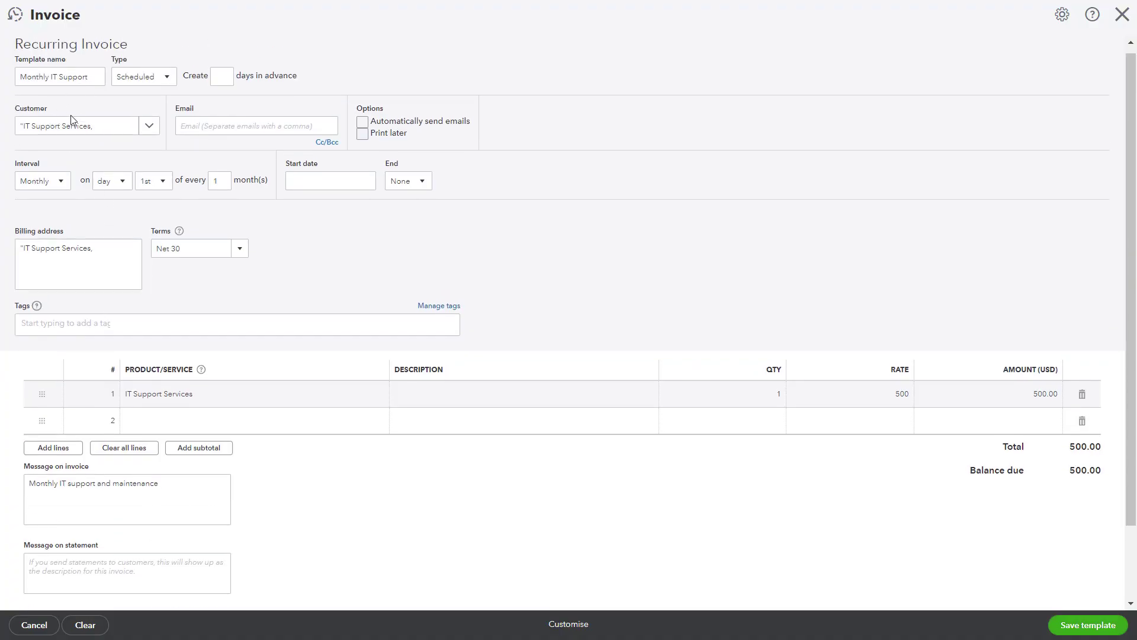
left_click(168, 82)
left_click(169, 82)
- Set the Monthly IT Support invoice to repeat weekly on Monday
left_click(229, 83)
left_click(62, 187)
left_click(50, 221)
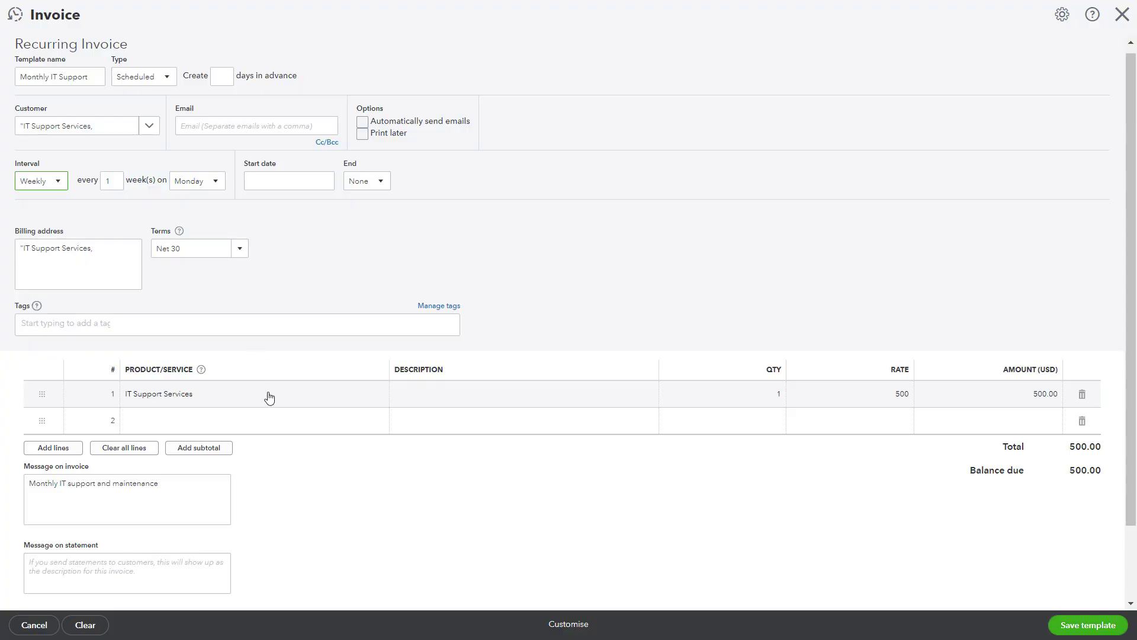
- Keep the Monthly IT Support invoice as Scheduled and save the template
scroll(345, 442, "down", 2)
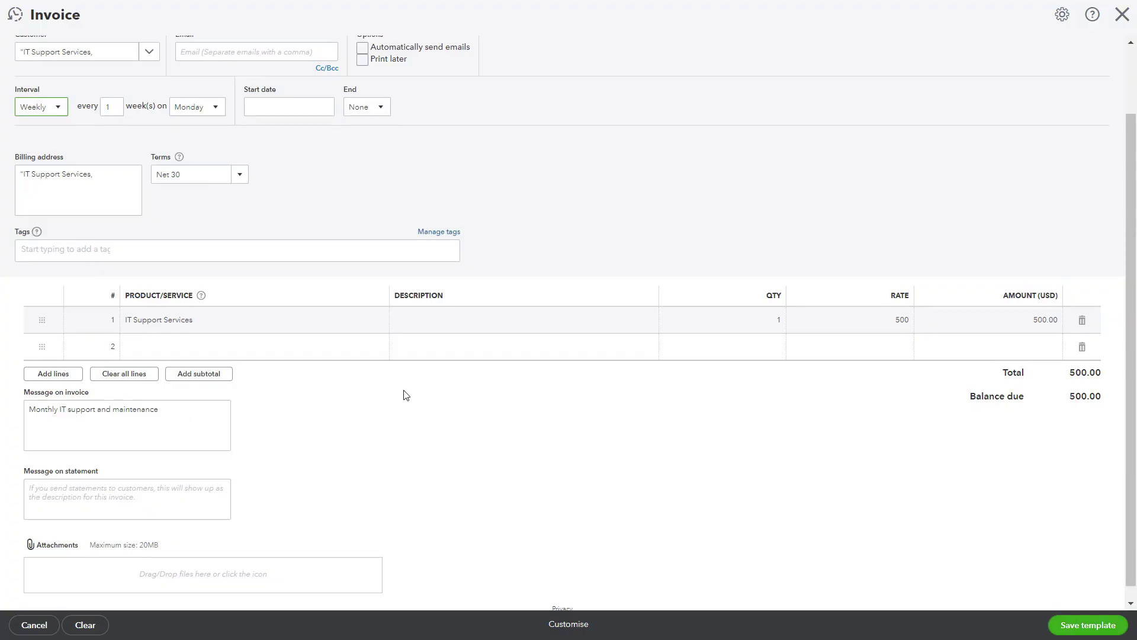
scroll(405, 395, "up", 2)
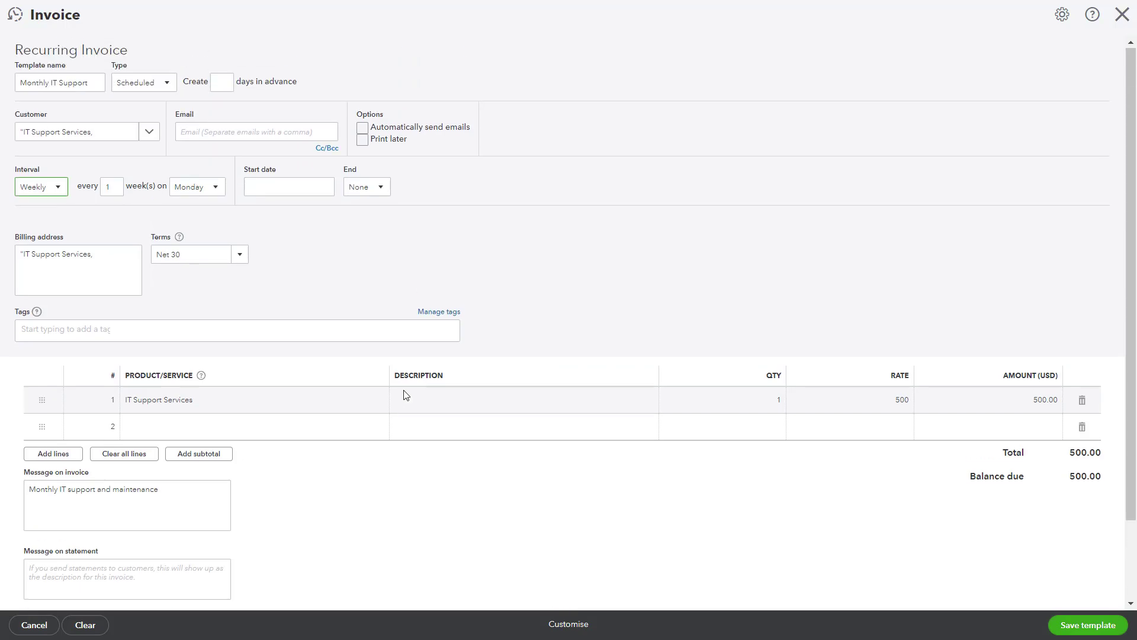
left_click(164, 83)
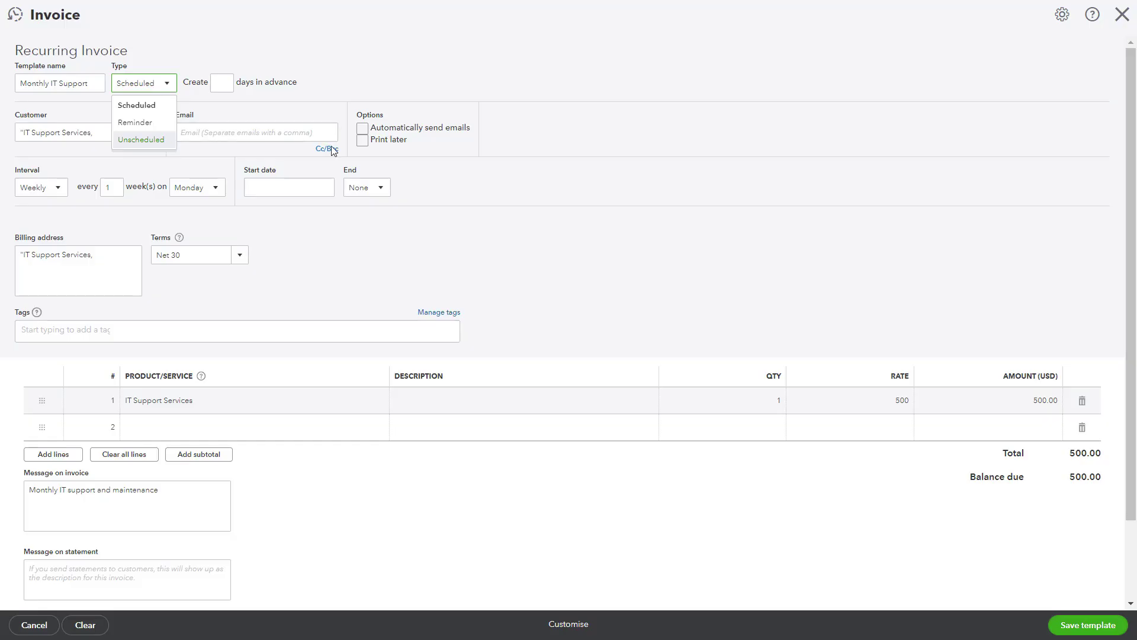
left_click(523, 254)
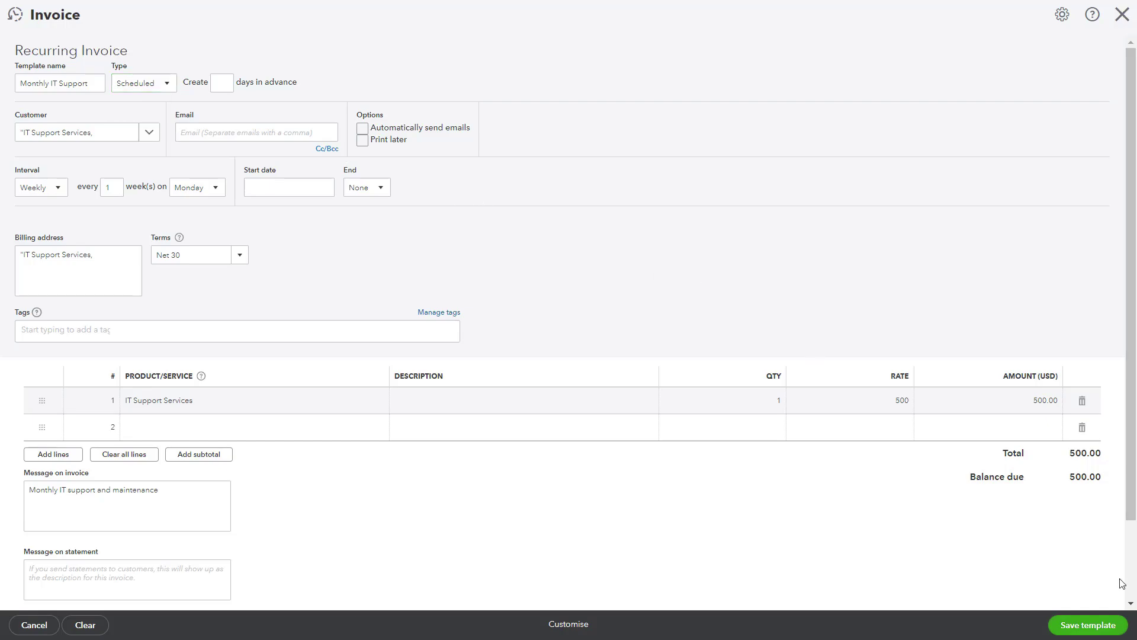
left_click(1091, 629)
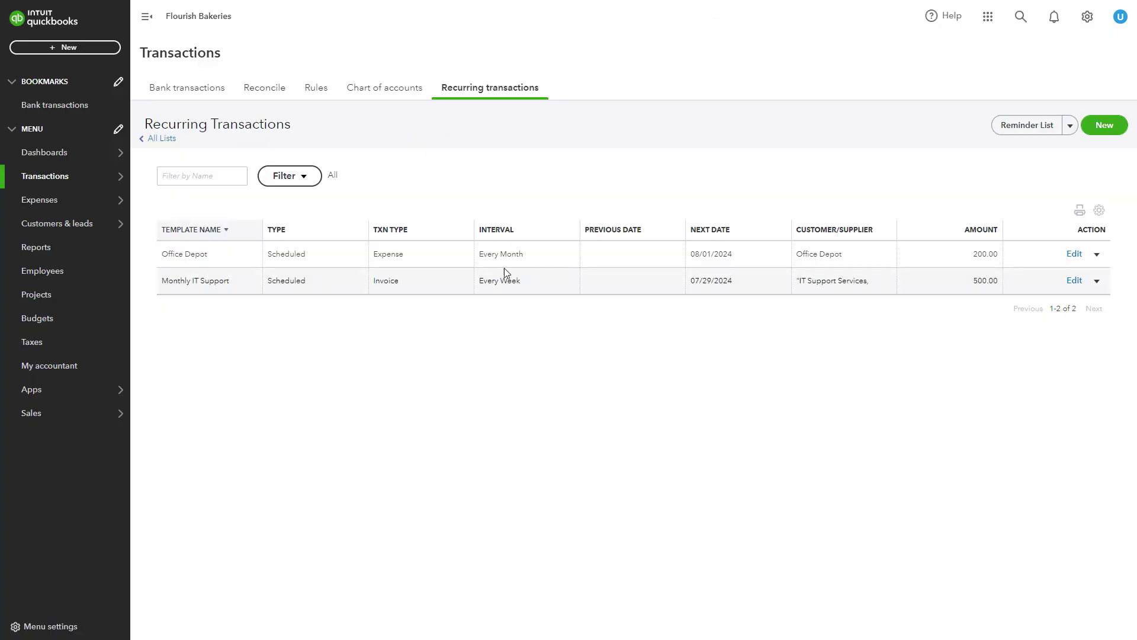
left_click(1097, 255)
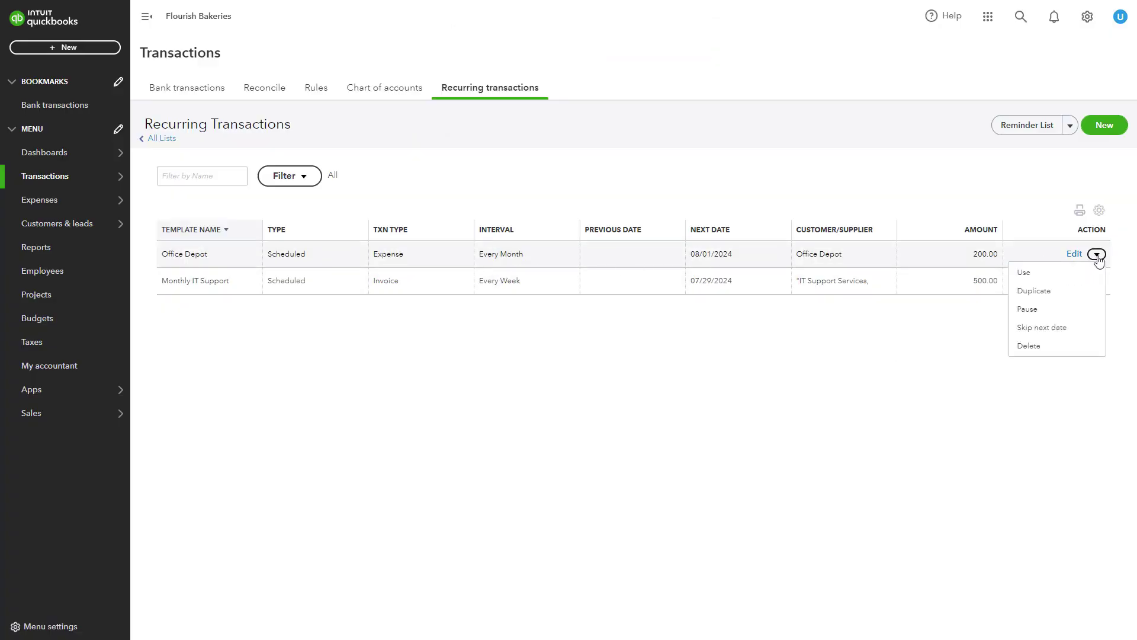
left_click(1052, 276)
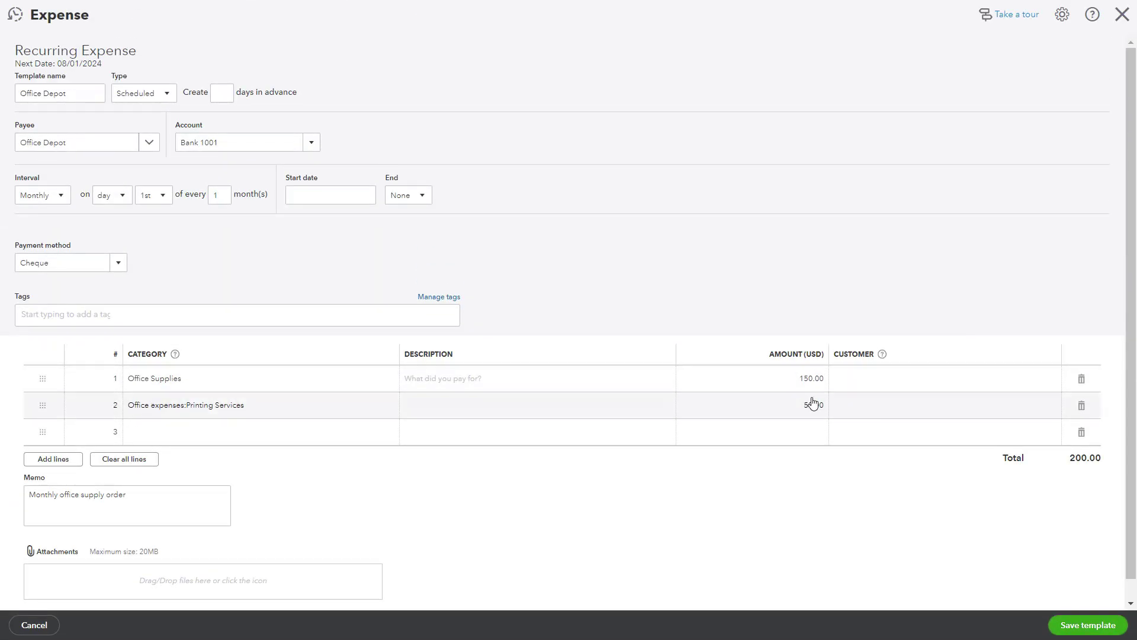
left_click(1122, 14)
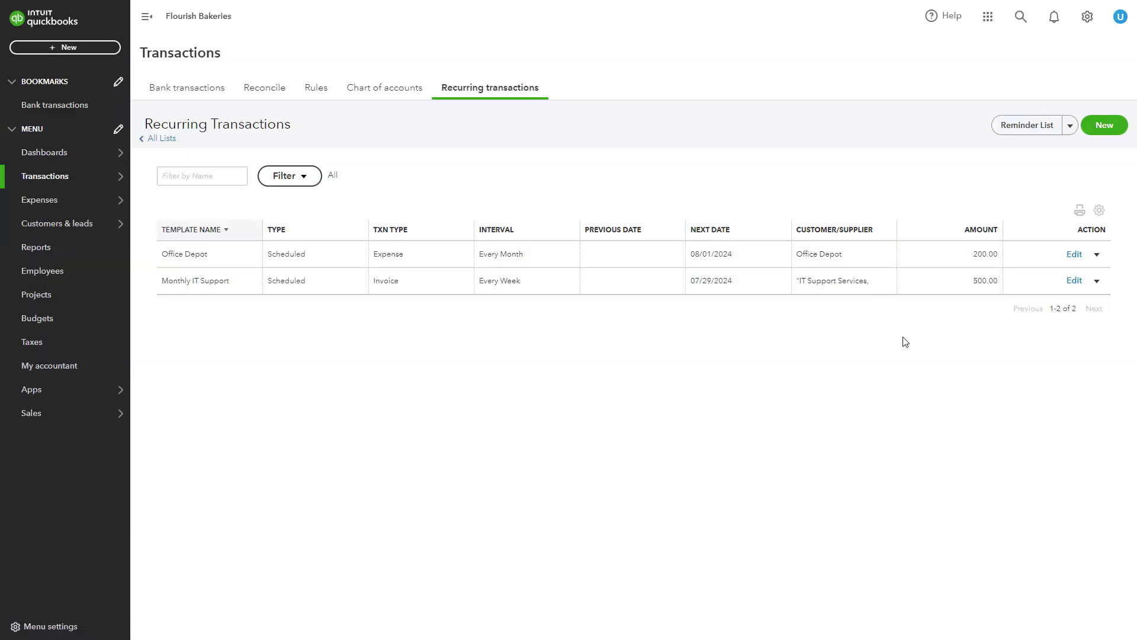